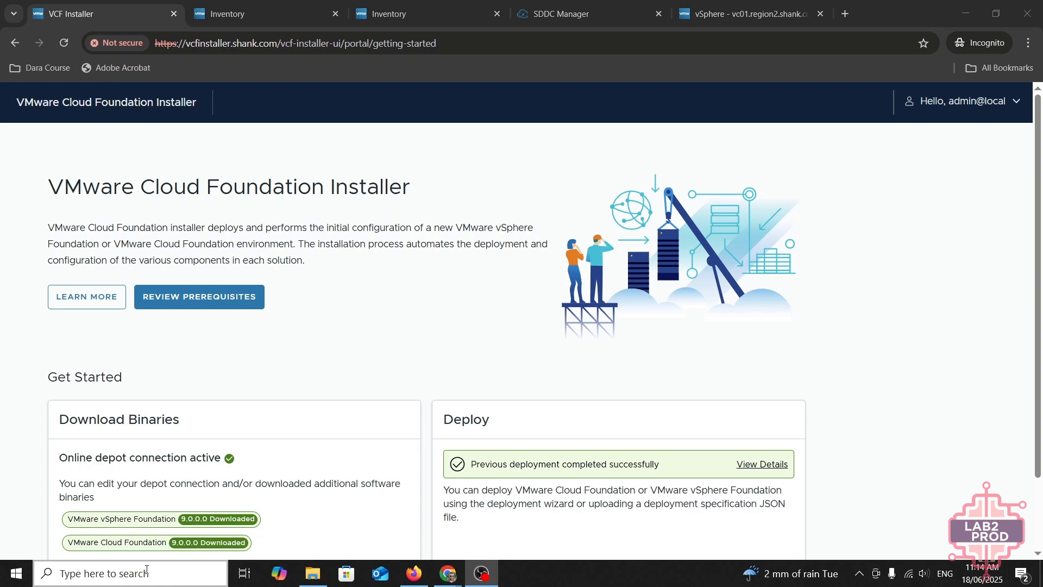
Show the VCF Operations Inventory page: one vCenter, 4 hosts, 12 VMs, 9 datastores
left_click(262, 12)
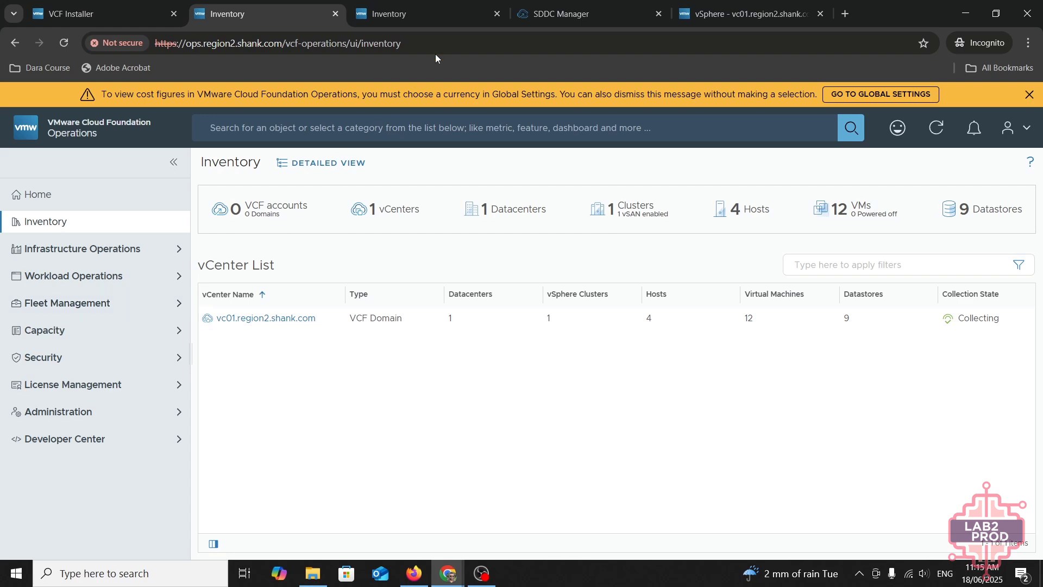
Switch to the SDDC Manager console's Guided Setup welcome page
left_click(554, 14)
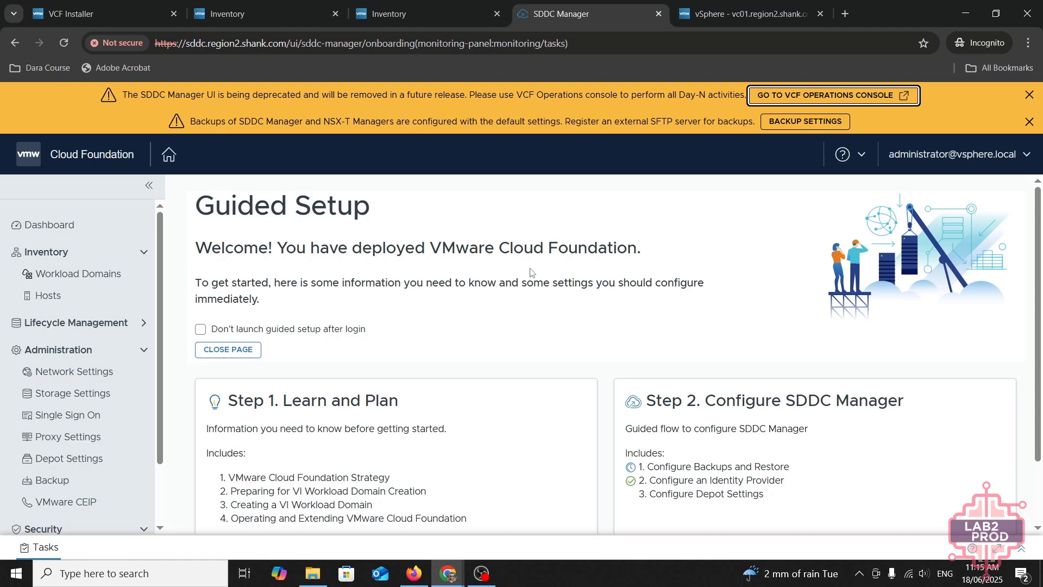
Show the vc01.region2.shank.com Summary: version 9.0.0.0, one cluster, 4 hosts, 12 VMs
left_click(736, 19)
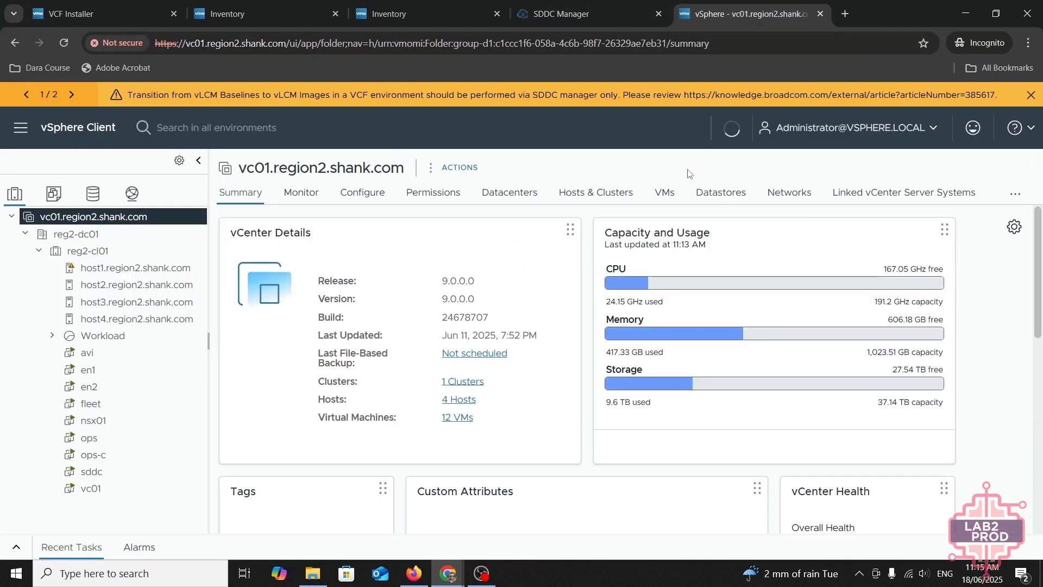